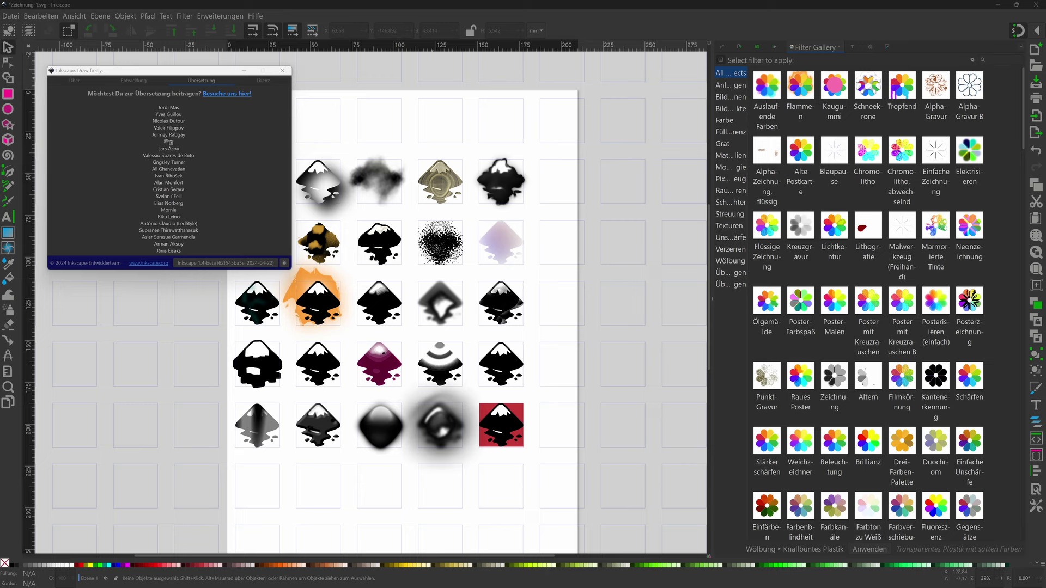
# - Close the About Inkscape window to reveal the sheet of filtered logos
pyautogui.click(282, 71)
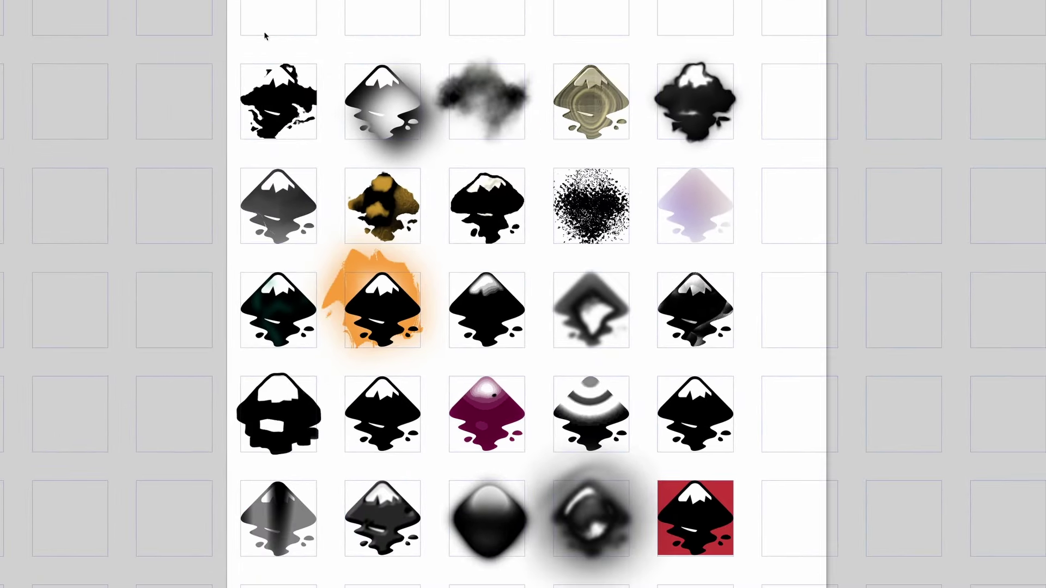
# - After briefly dragging and cancelling the top-left logo move, start a new blank document
pyautogui.click(293, 121)
pyautogui.moveTo(287, 106); pyautogui.dragTo(291, 3)
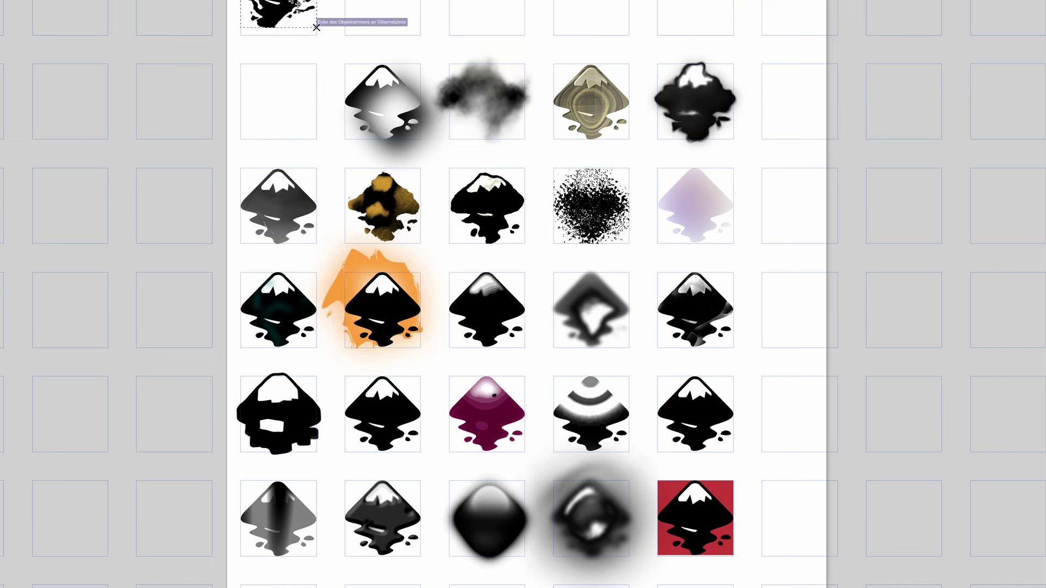
pyautogui.press('Escape')
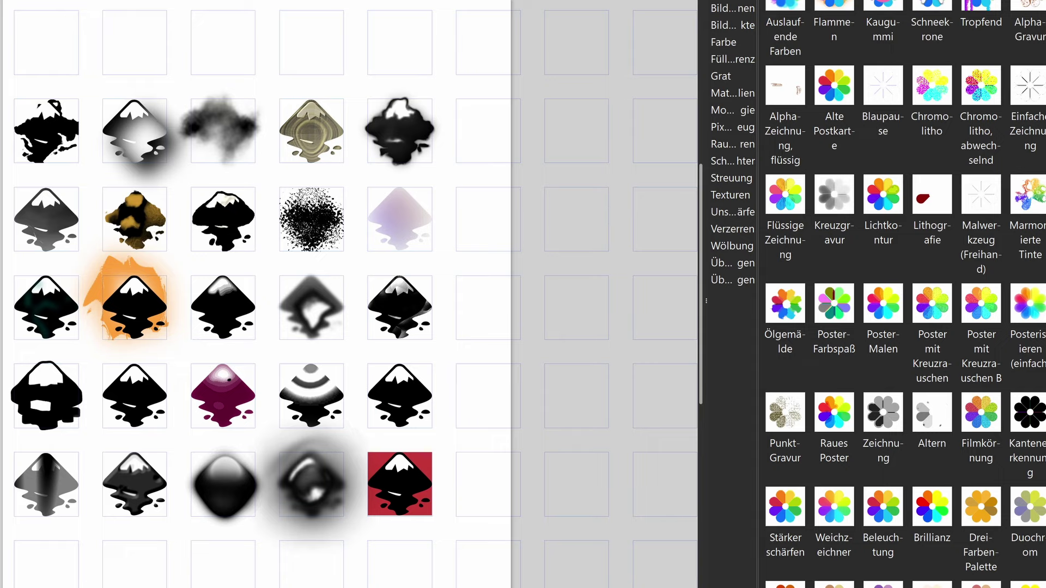
pyautogui.hotkey('ctrl', 'n')
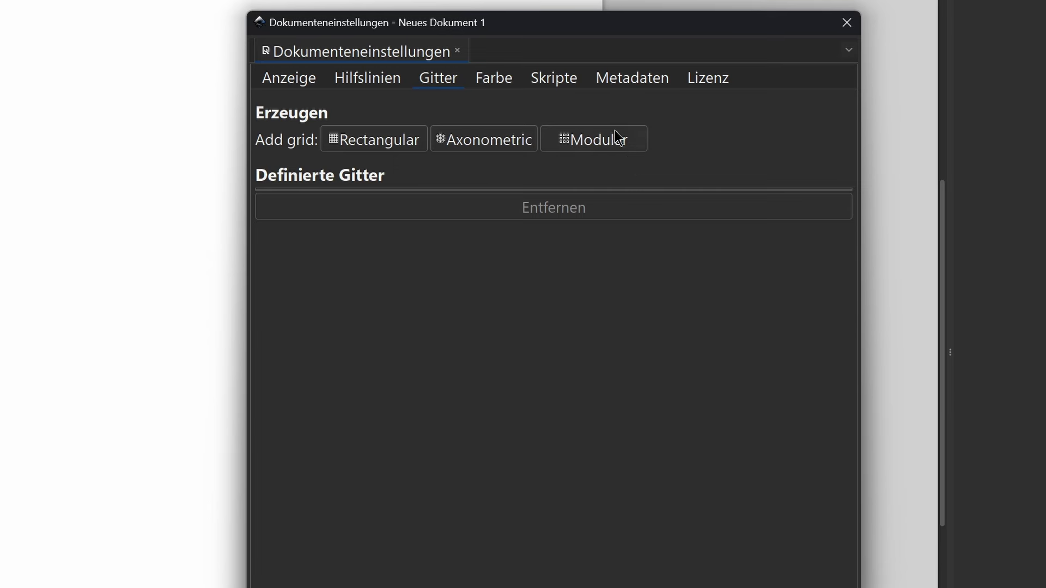
# - Add a Modular grid in px with 100 × 100 blocks, then close Document Properties
pyautogui.click(624, 146)
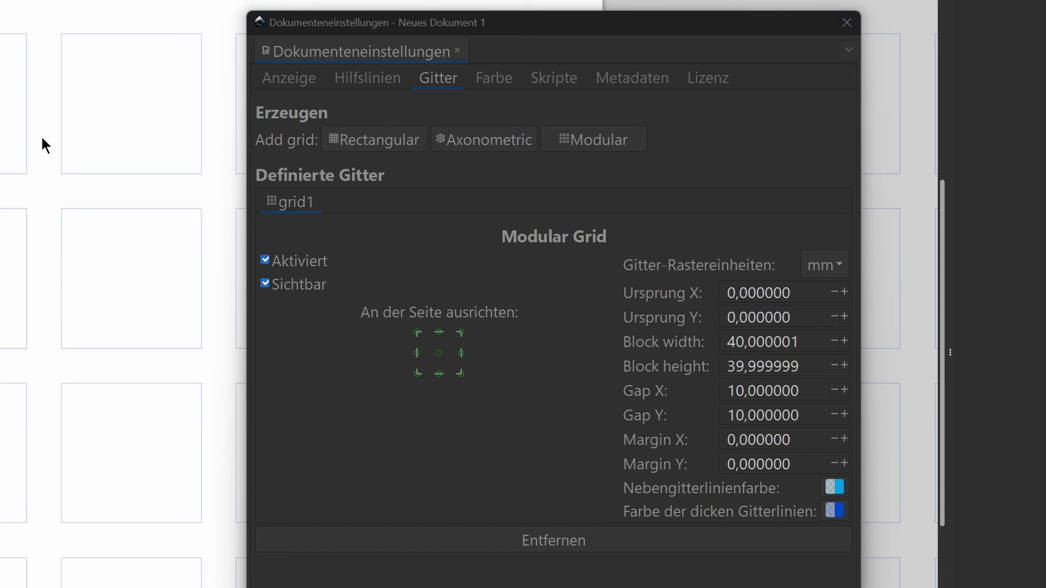
pyautogui.click(839, 266)
pyautogui.click(821, 297)
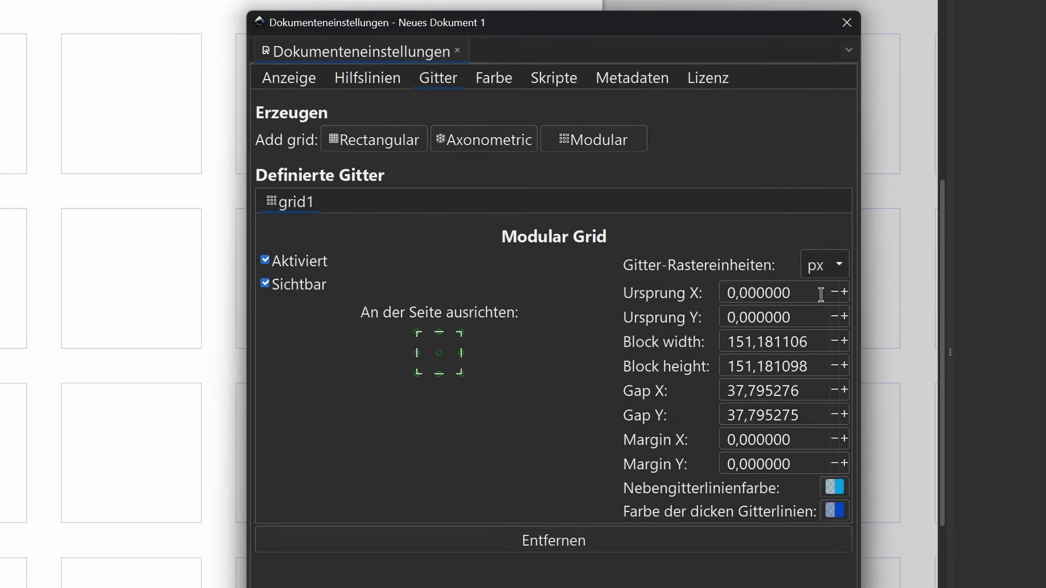
pyautogui.click(765, 342)
pyautogui.moveTo(817, 343); pyautogui.dragTo(613, 315)
pyautogui.write('100')
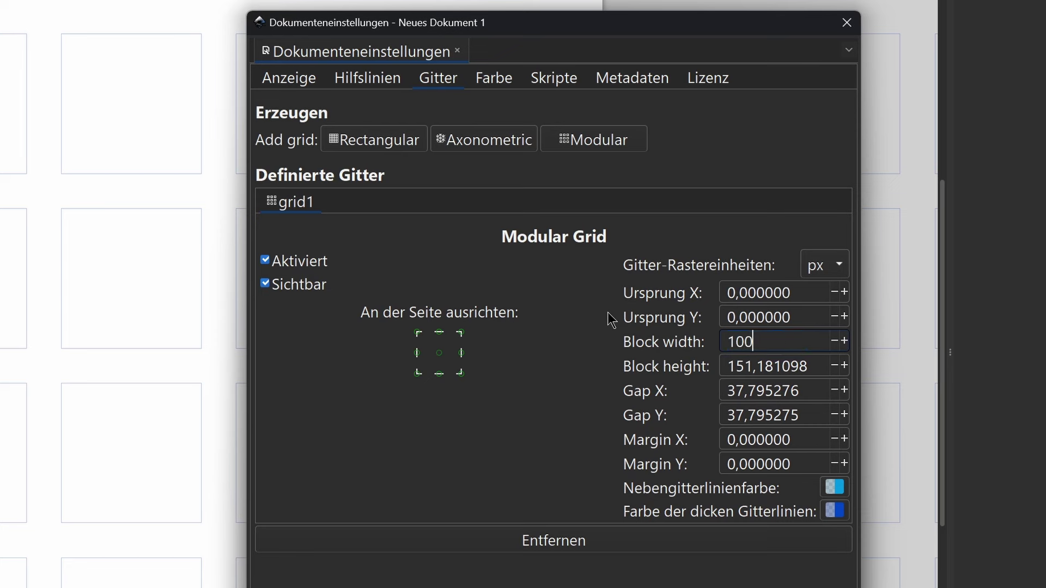
pyautogui.press('Tab')
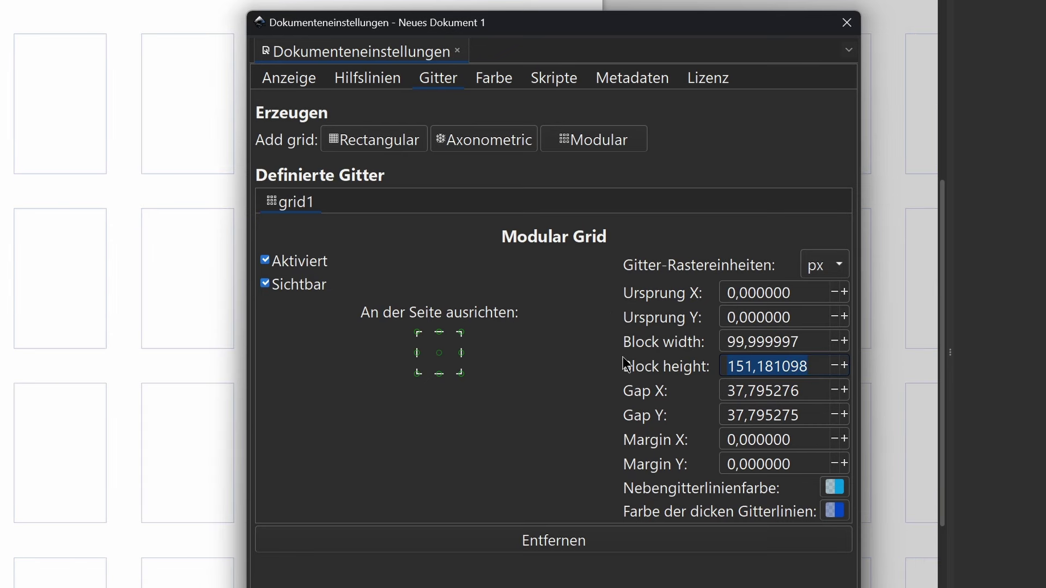
pyautogui.write('100')
pyautogui.press('Return')
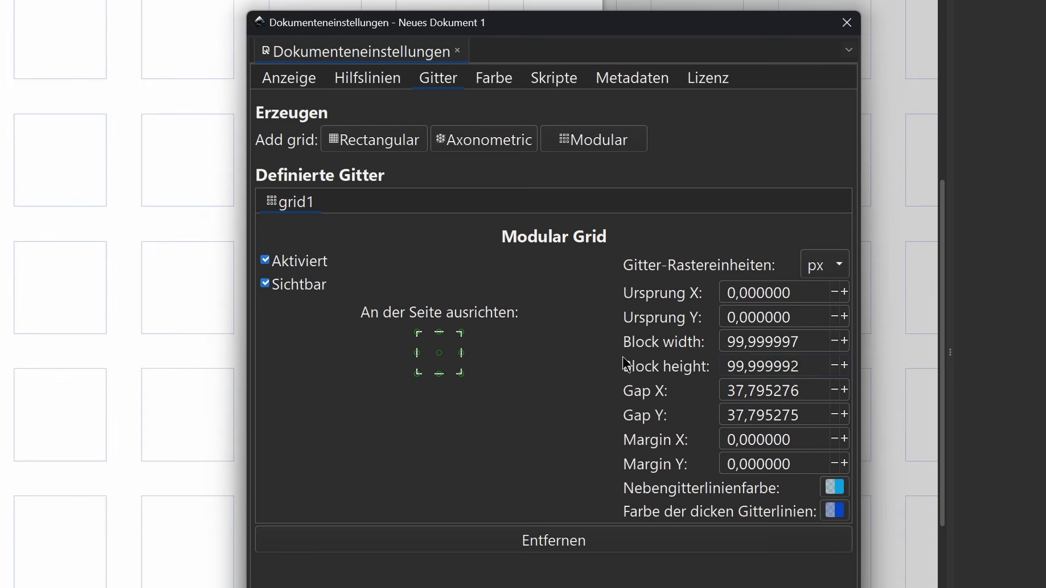
pyautogui.click(847, 23)
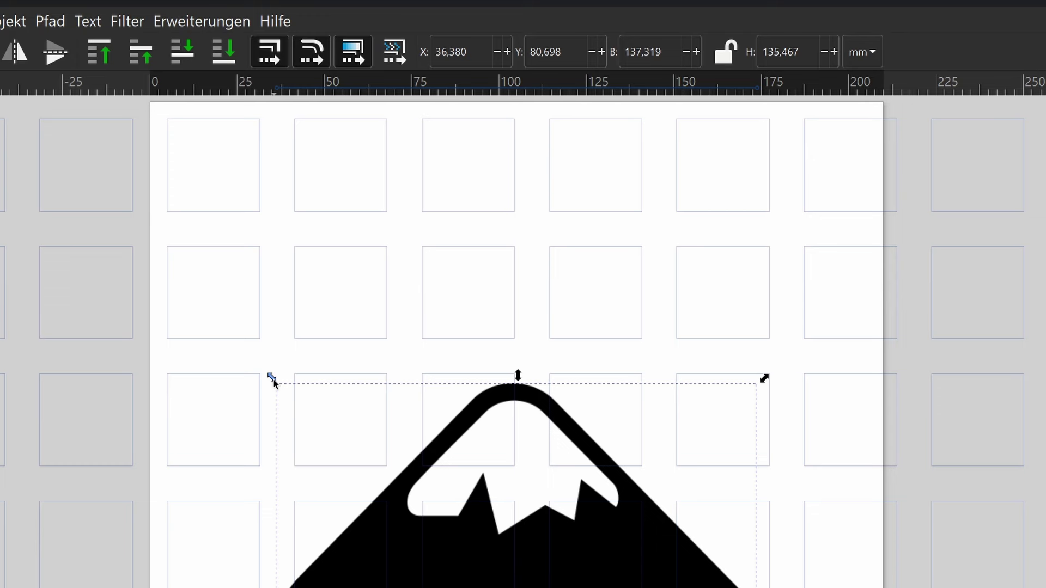
# - Scale the Inkscape logo down to one block and place it in the top-left grid cell
pyautogui.moveTo(274, 383)
pyautogui.mouseDown()
pyautogui.moveTo(643, 587)
pyautogui.moveTo(619, 587)
pyautogui.mouseUp()
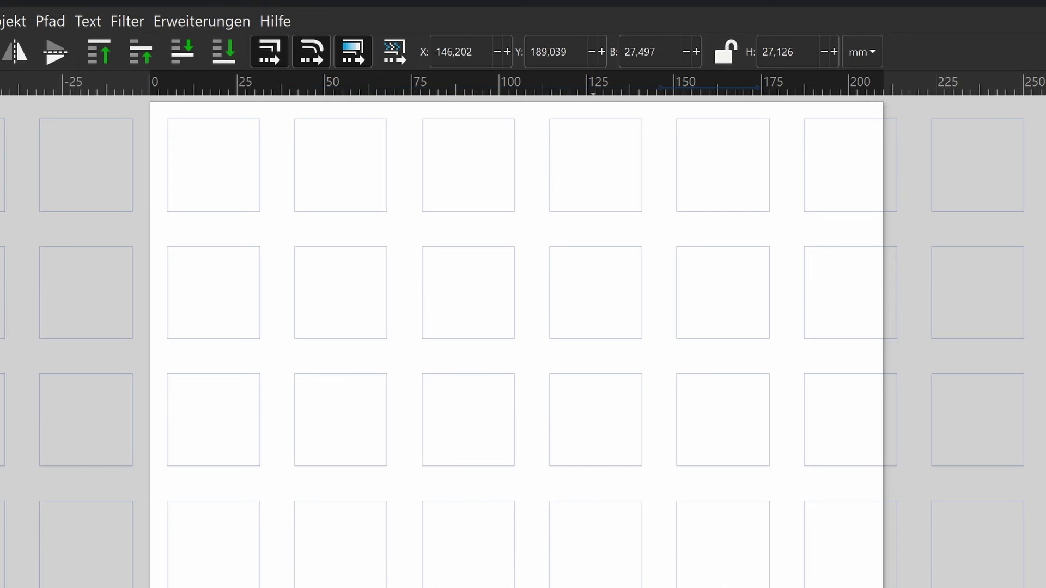
pyautogui.moveTo(720, 587); pyautogui.dragTo(207, 277)
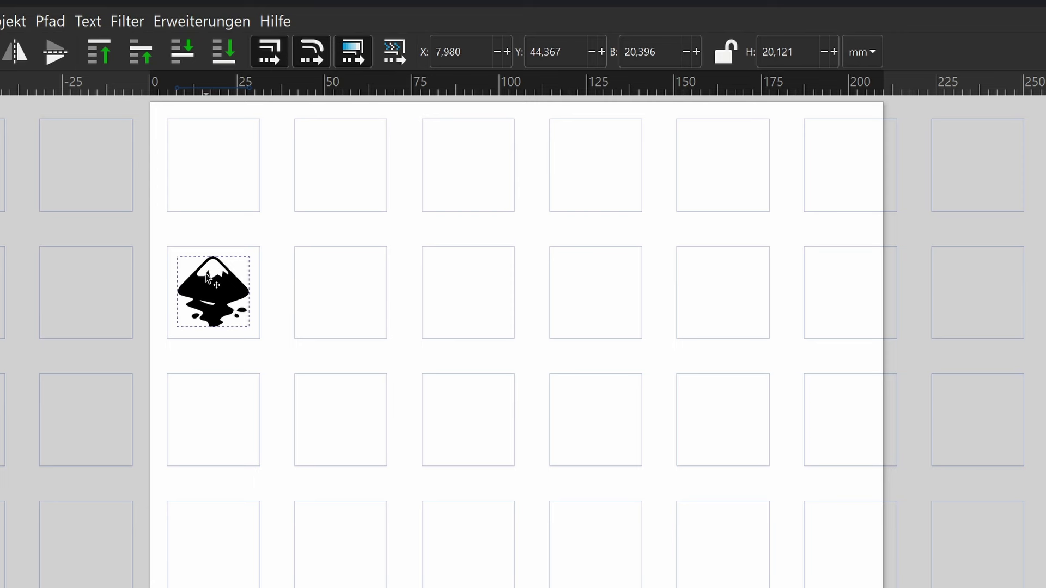
pyautogui.moveTo(207, 276); pyautogui.dragTo(207, 277)
pyautogui.moveTo(207, 277); pyautogui.dragTo(206, 151)
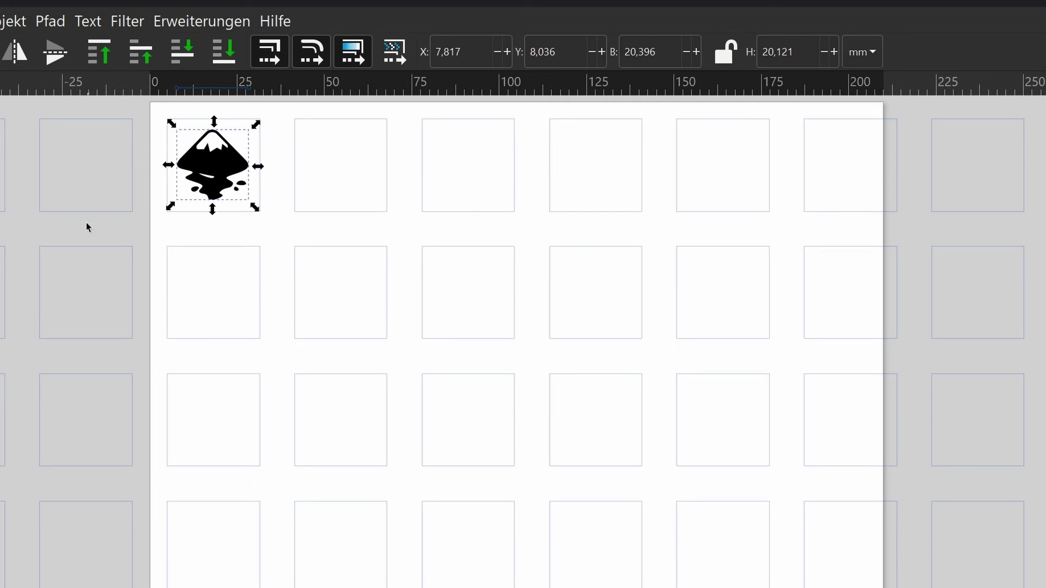
pyautogui.click(130, 22)
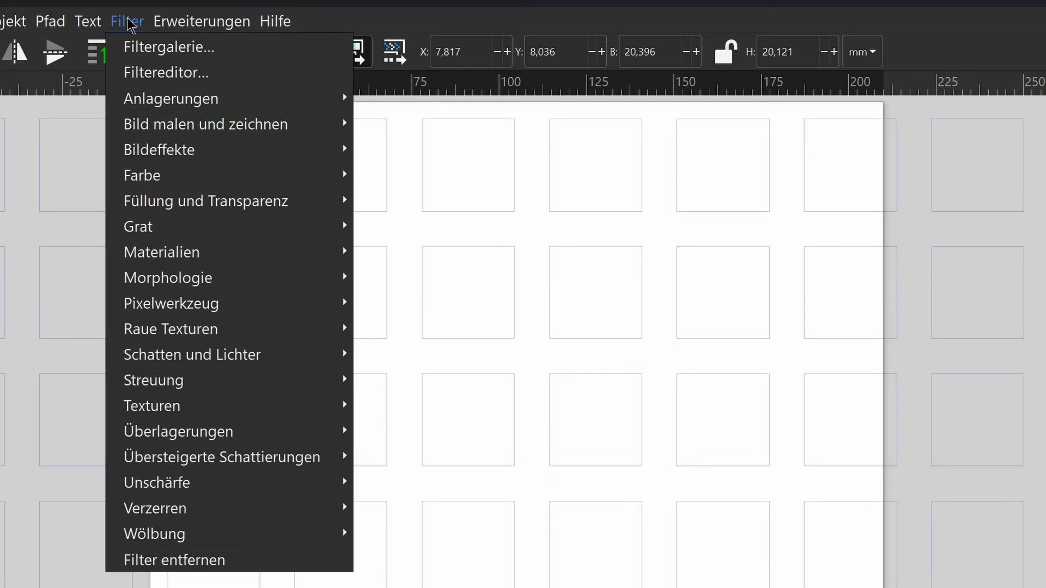
# - Open the Filtergalerie (Filter Gallery) panel beside the canvas
pyautogui.click(144, 49)
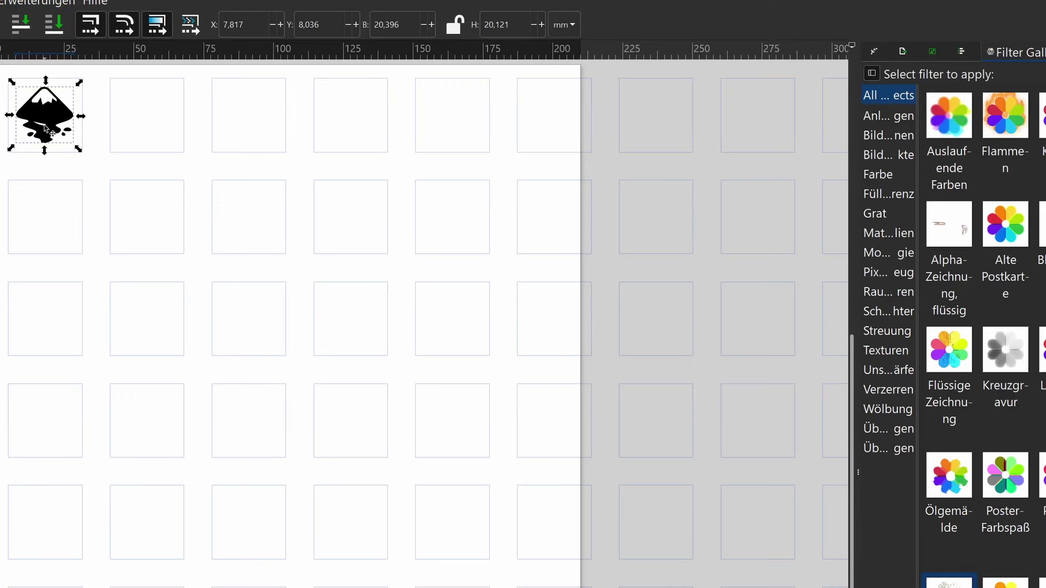
# - Duplicate the logo across the row's cells and give the second one the Alte Postkarte filter
pyautogui.moveTo(45, 126); pyautogui.dragTo(162, 123)
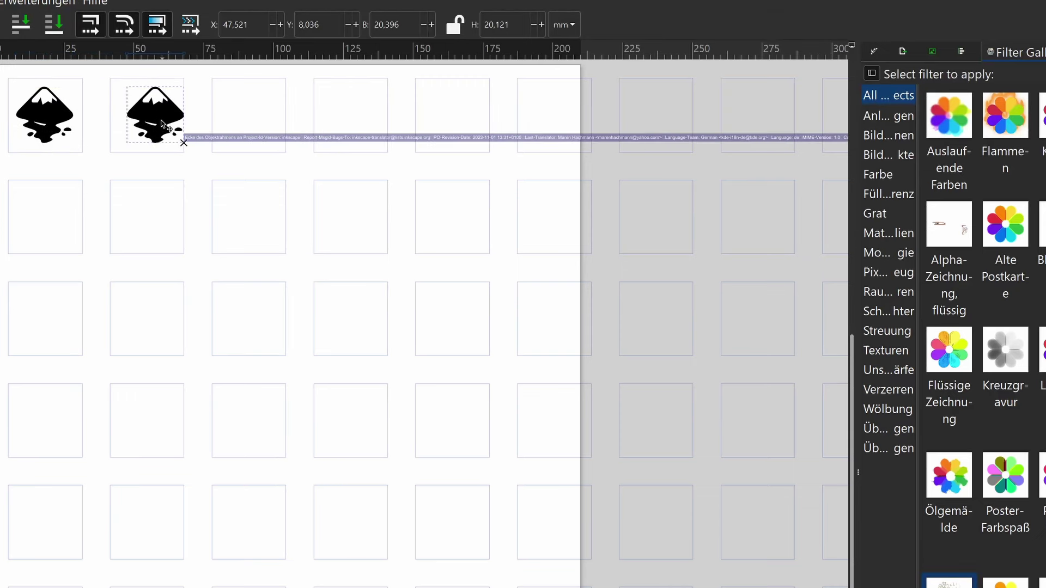
pyautogui.hotkey('ctrl', 'alt', 'd')
pyautogui.hotkey('ctrl', 'alt', 'd')
pyautogui.hotkey('ctrl', 'alt', 'd')
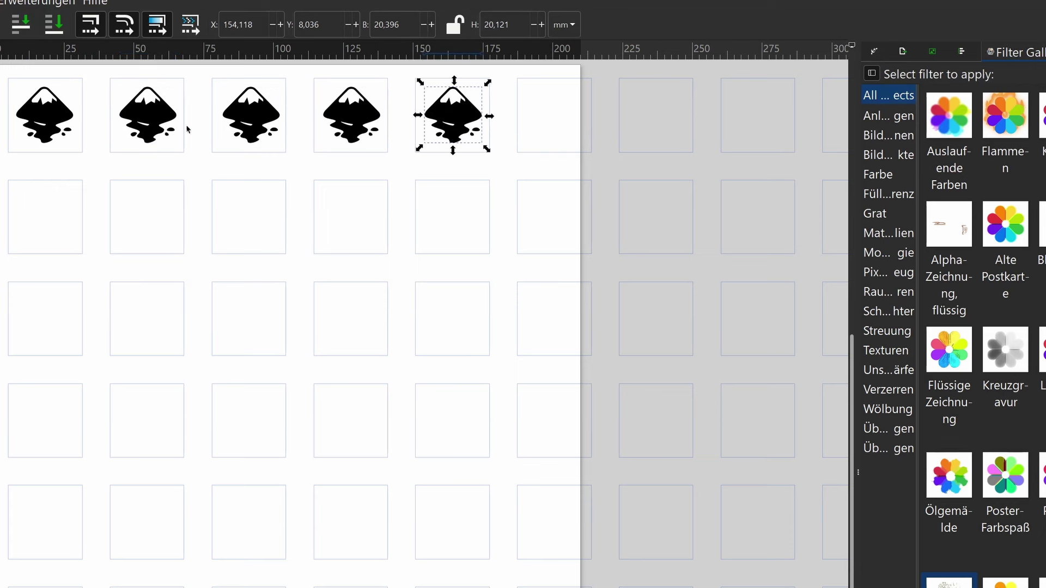
pyautogui.click(159, 122)
pyautogui.click(1005, 238)
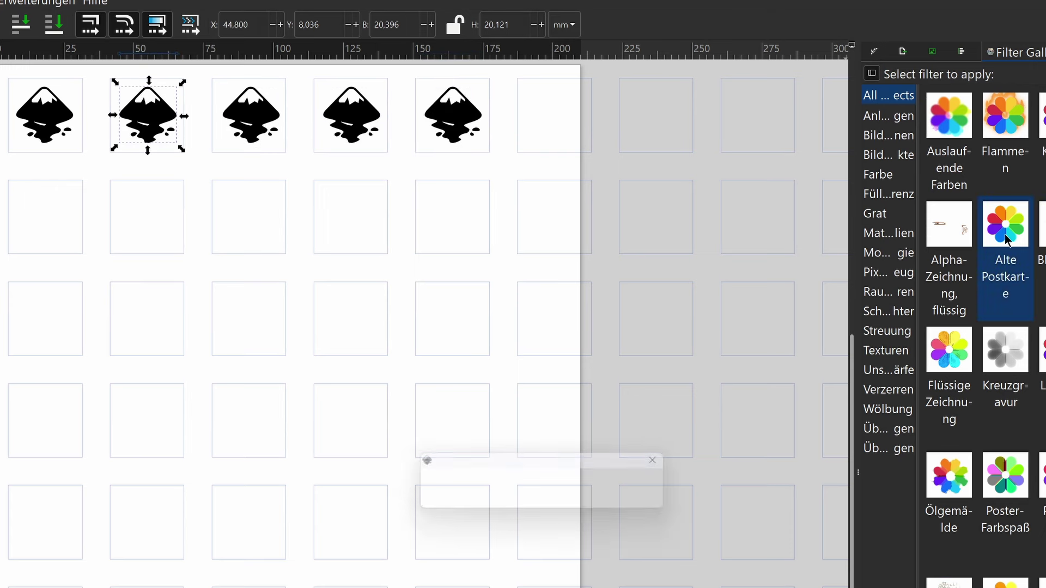
# - Select further logos and apply the Helligkeitsradierer filter to the fourth one
pyautogui.click(259, 125)
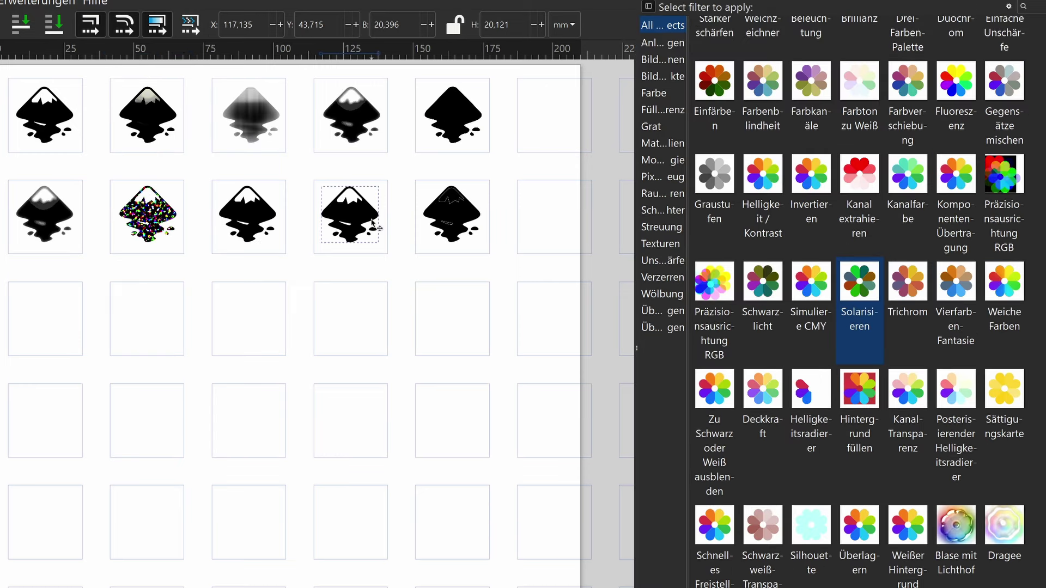
pyautogui.click(372, 223)
pyautogui.click(803, 406)
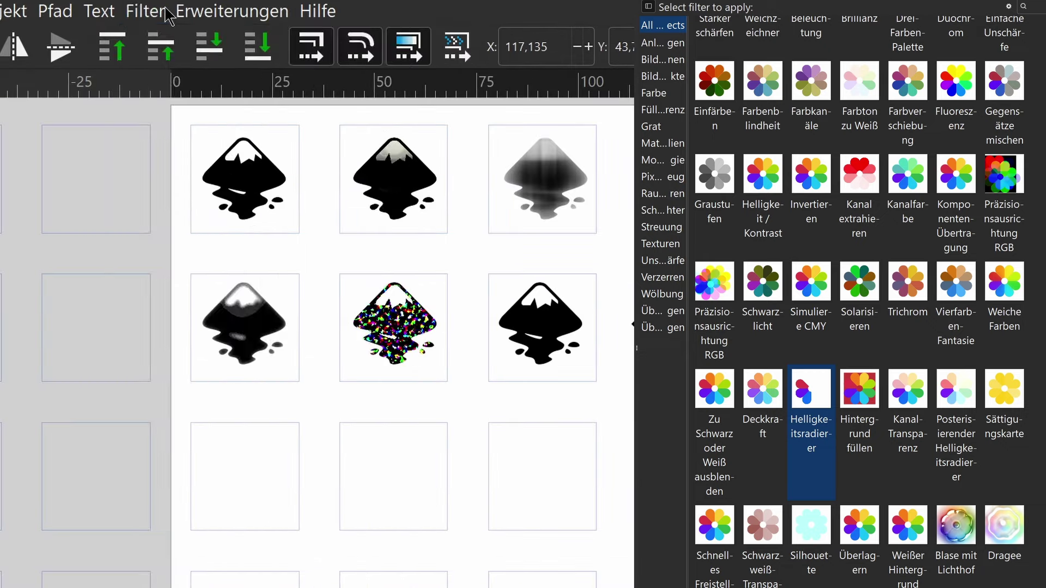
pyautogui.click(145, 11)
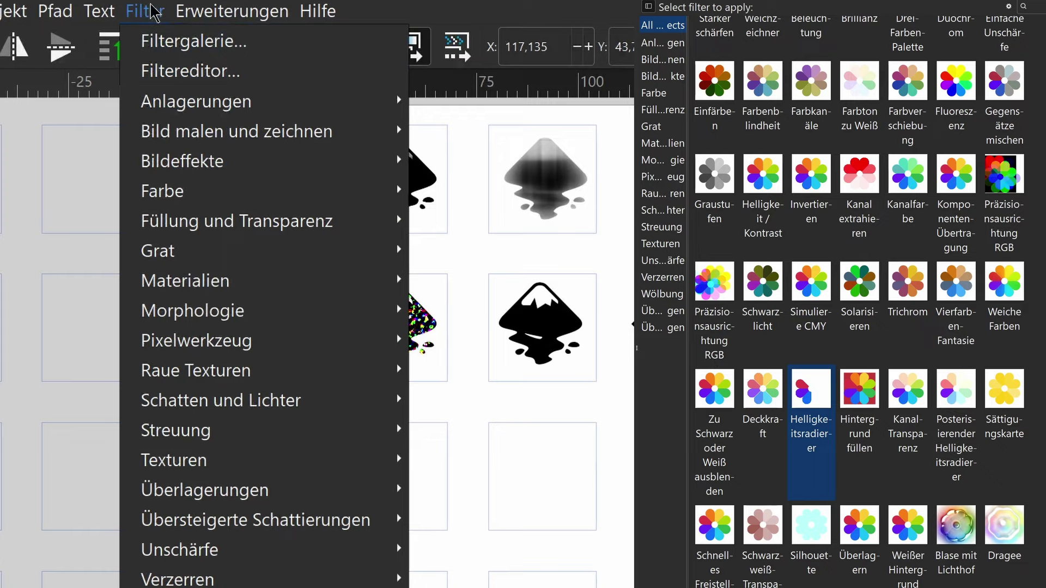
# - Dismiss the open Filter menu
pyautogui.press('Escape')
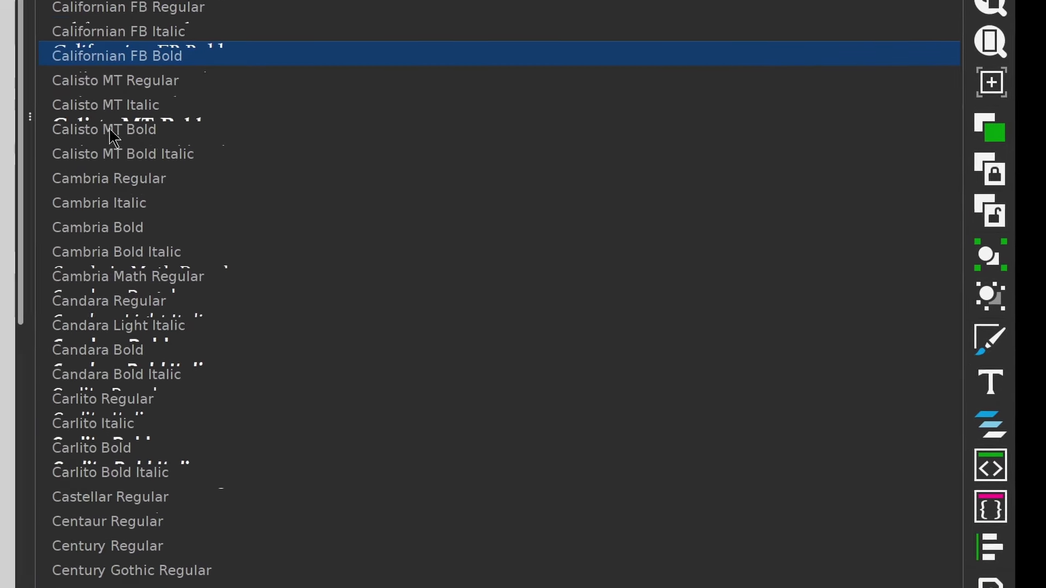
# - Preview Century Gothic Italic, Century Schoolbook Bold Italic and Consolas Italic, then draw a text frame
pyautogui.click(166, 583)
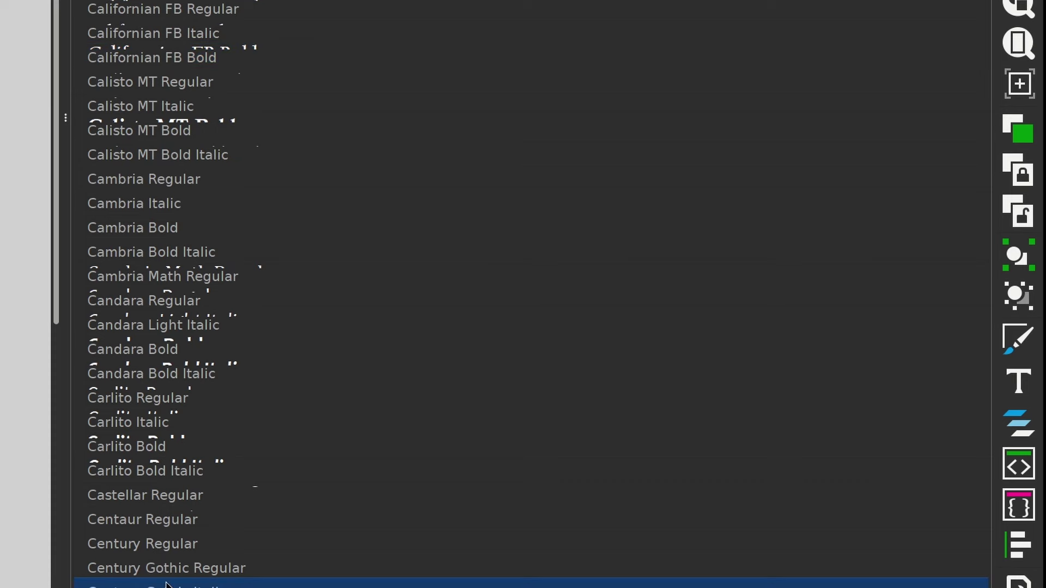
pyautogui.scroll(-3, 211, 532)
pyautogui.scroll(-2, 208, 490)
pyautogui.click(212, 366)
pyautogui.scroll(-4, 211, 318)
pyautogui.click(174, 304)
pyautogui.scroll(-3, 173, 308)
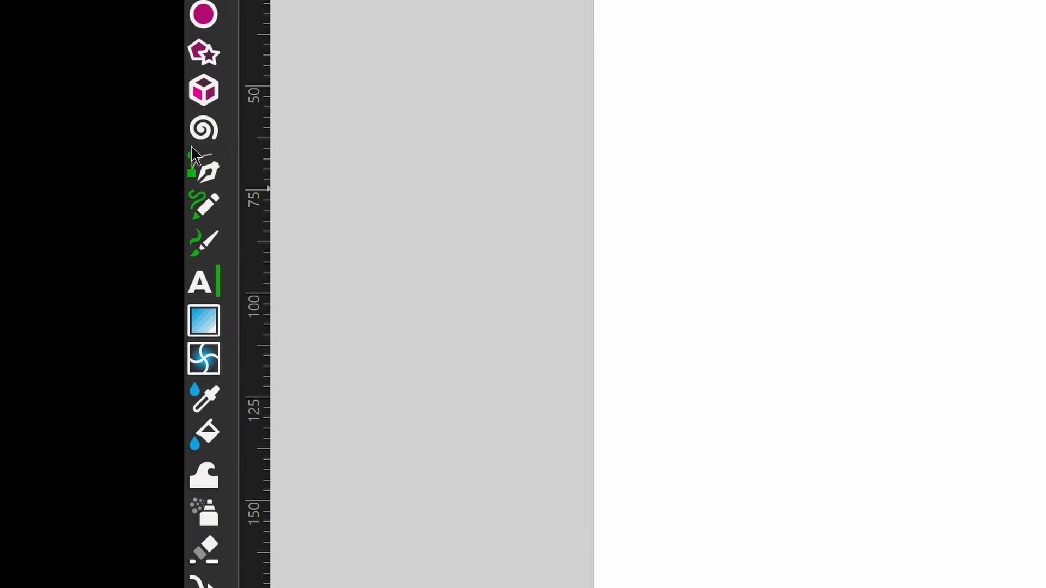
pyautogui.moveTo(698, 54); pyautogui.dragTo(1043, 146)
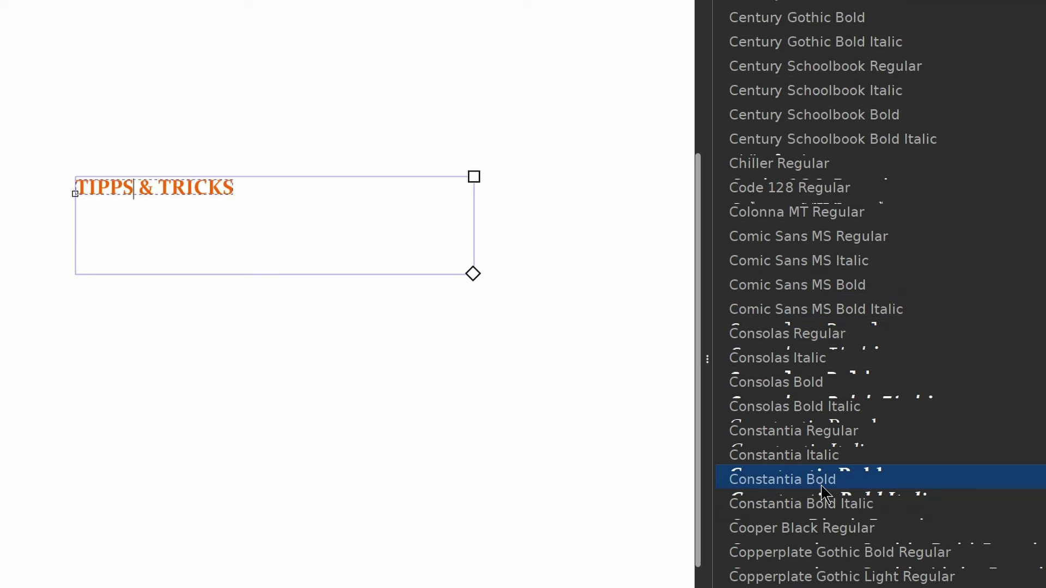
# - Set the TIPPS & TRICKS text in DejaVu Serif Bold Italic and select the whole text object
pyautogui.scroll(-2, 827, 523)
pyautogui.scroll(-3, 829, 556)
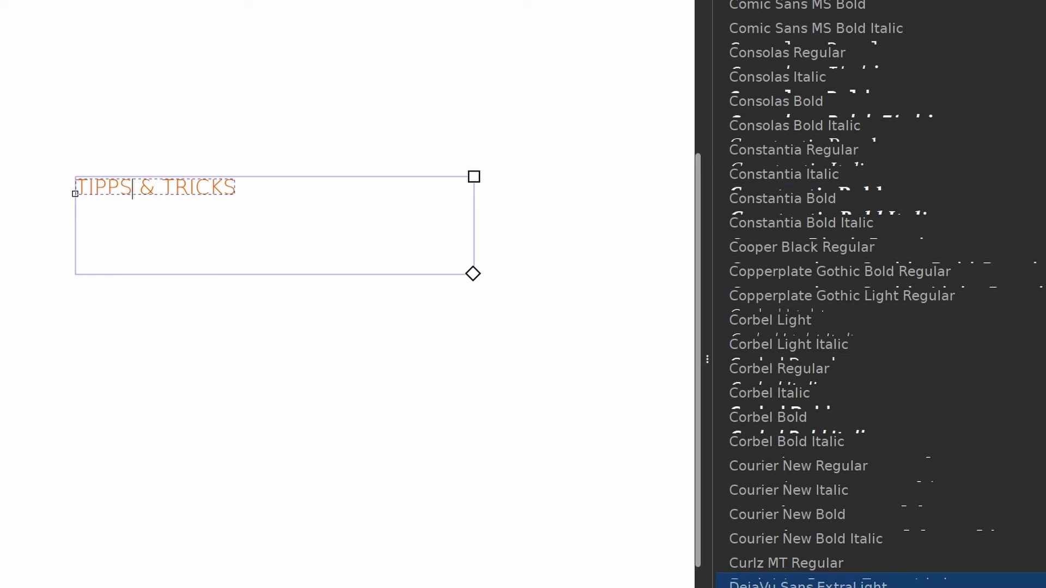
pyautogui.scroll(-5, 818, 355)
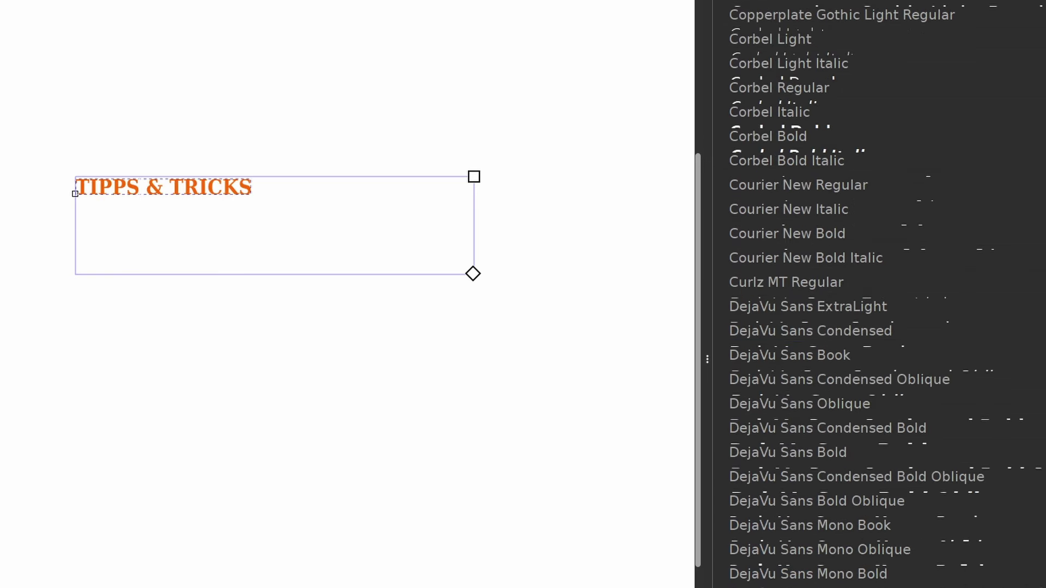
pyautogui.scroll(-5, 827, 439)
pyautogui.click(822, 518)
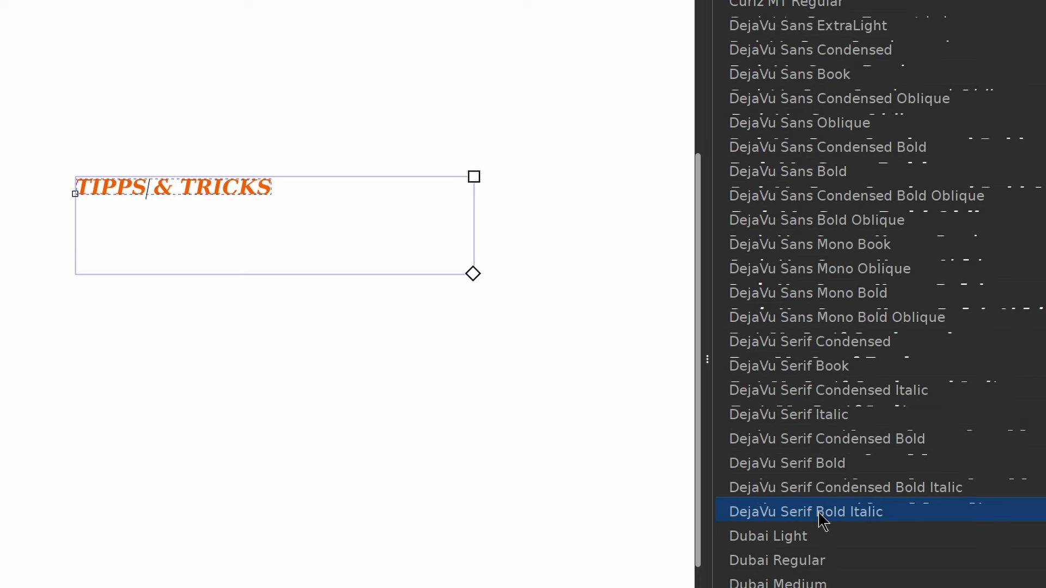
pyautogui.press('3')
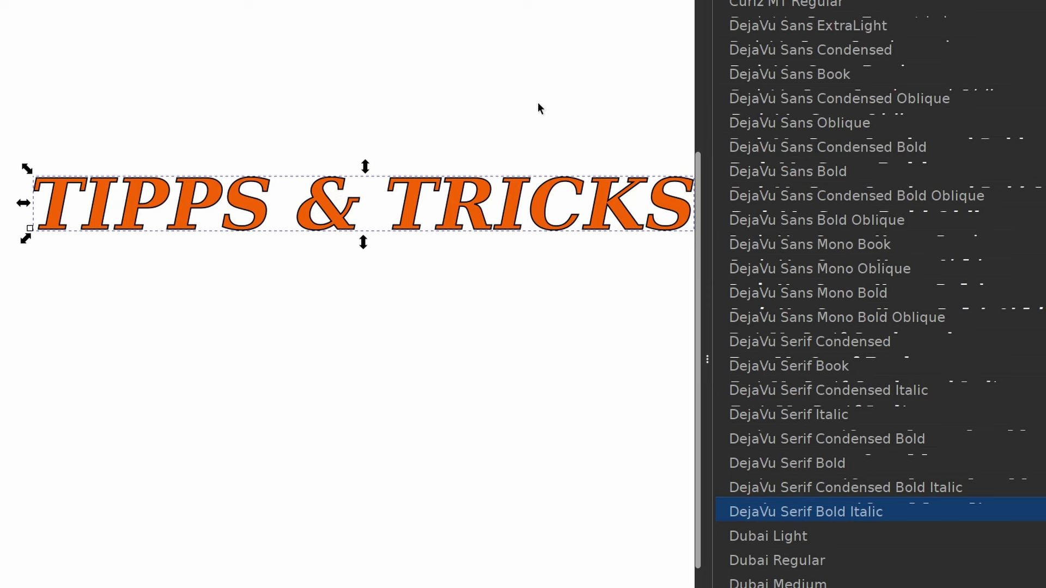
# - Try Elephant Regular, Franklin Gothic Book Italic, Felix Titling Regular and Elephant Italic on the text
pyautogui.scroll(-2, 763, 463)
pyautogui.scroll(-2, 784, 507)
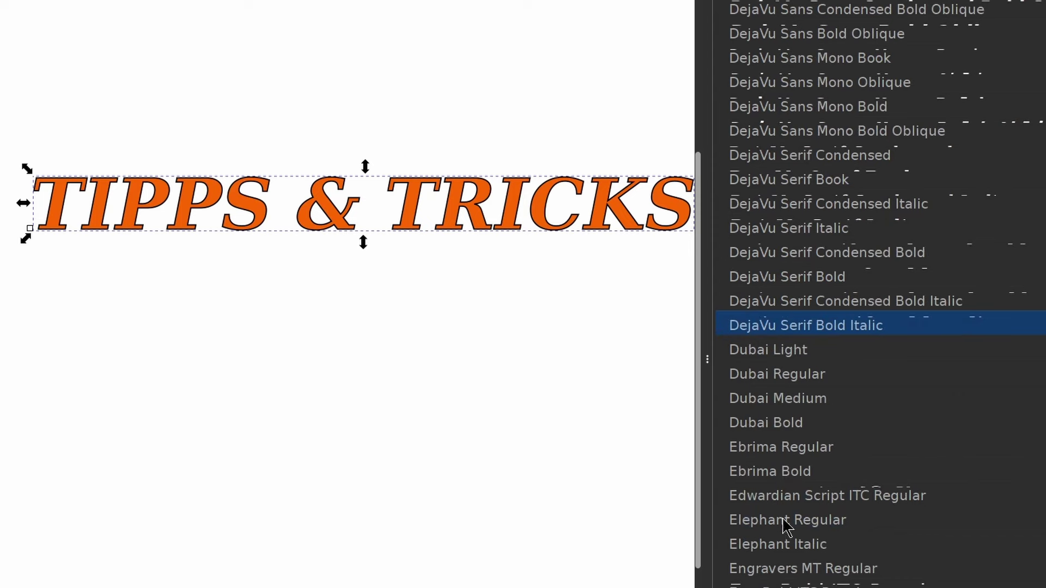
pyautogui.click(785, 527)
pyautogui.scroll(-3, 786, 530)
pyautogui.click(787, 530)
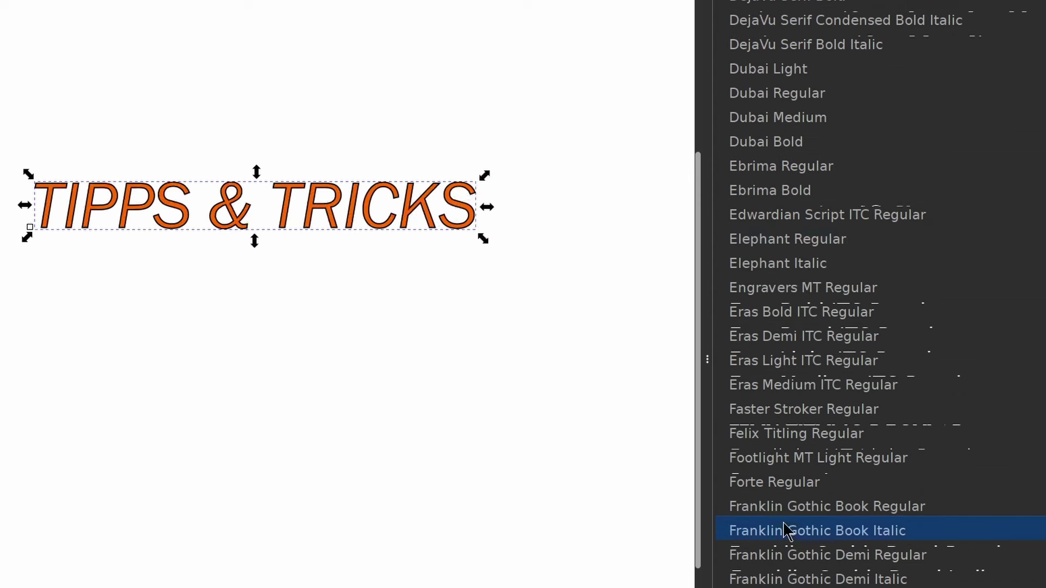
pyautogui.click(794, 434)
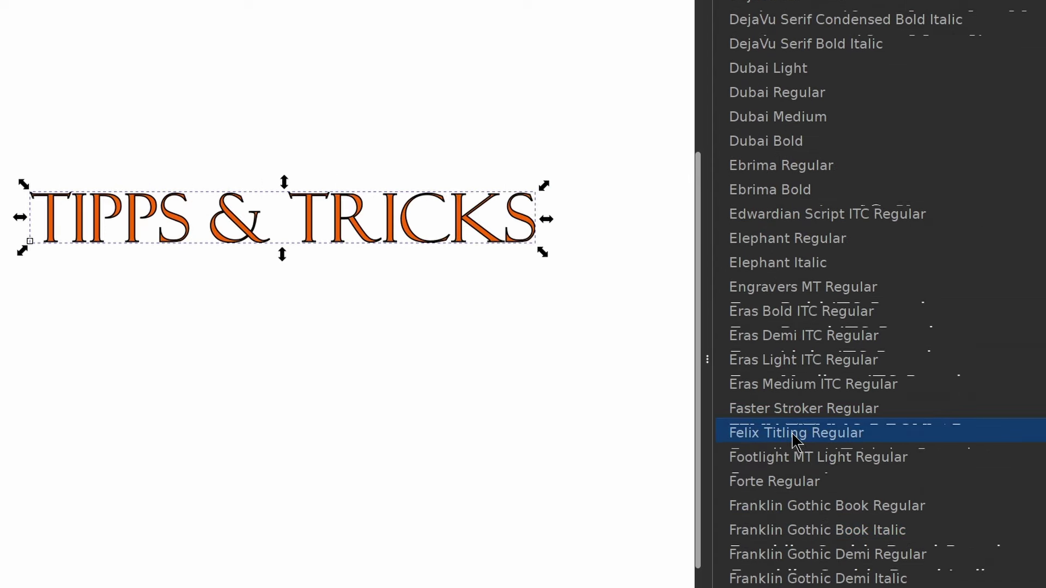
pyautogui.click(763, 256)
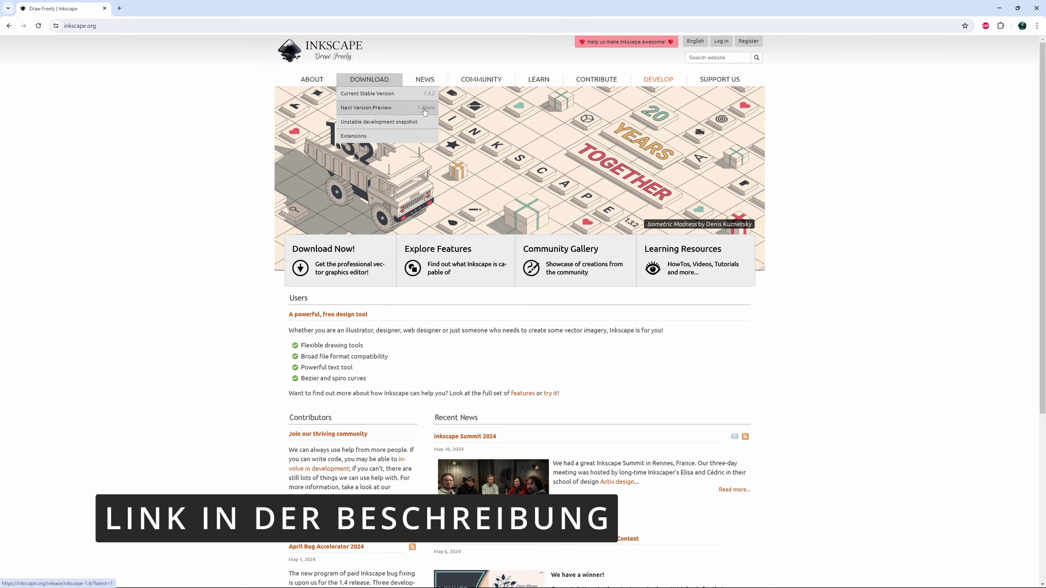
# - Open the Inkscape 1.4beta Next Version Preview page and scroll through its release notes
pyautogui.click(396, 109)
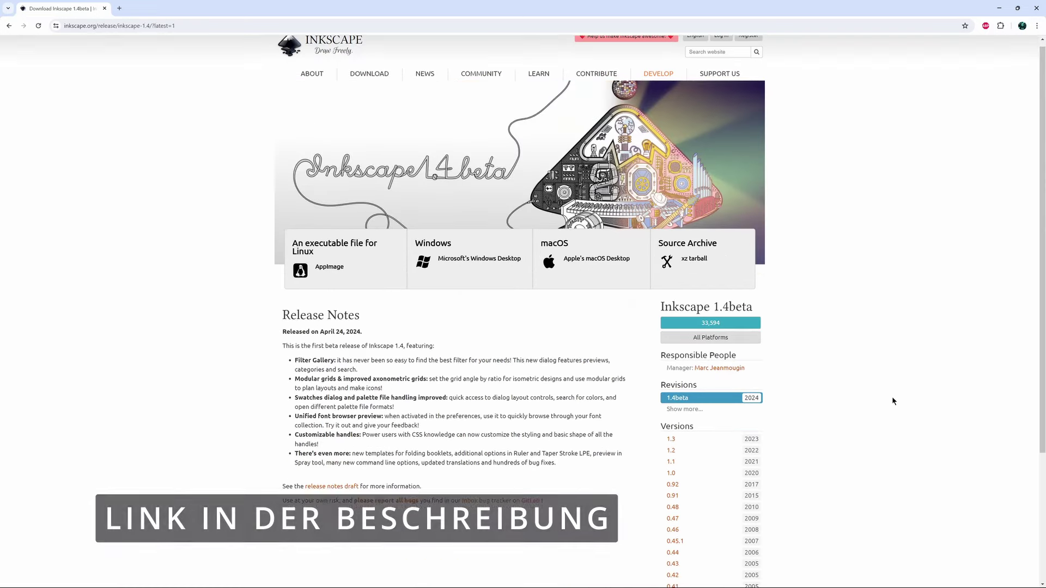
pyautogui.scroll(-2, 891, 397)
pyautogui.scroll(2, 891, 402)
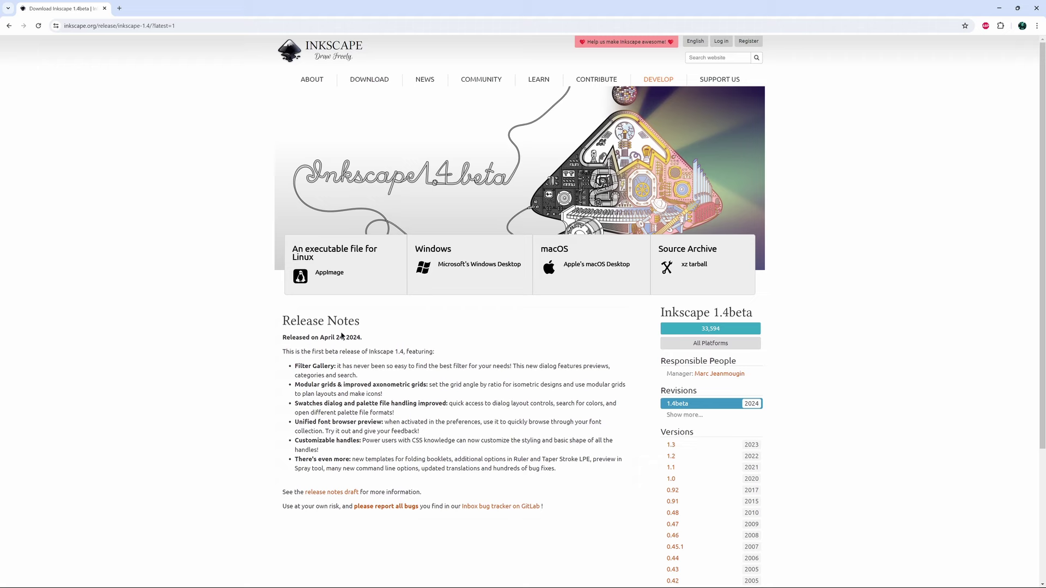